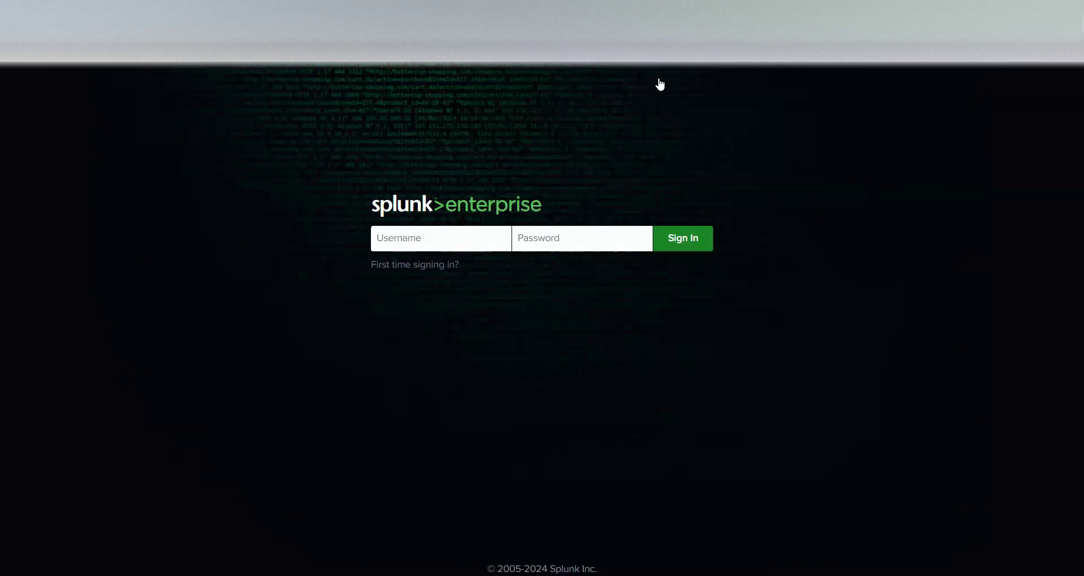
Sign in with username admin and the account password, which returns Login failed
{"action": "left_click", "coordinate": [439, 238]}
{"action": "type", "text": "admin"}
{"action": "key", "text": "Tab"}
{"action": "type", "text": "c"}
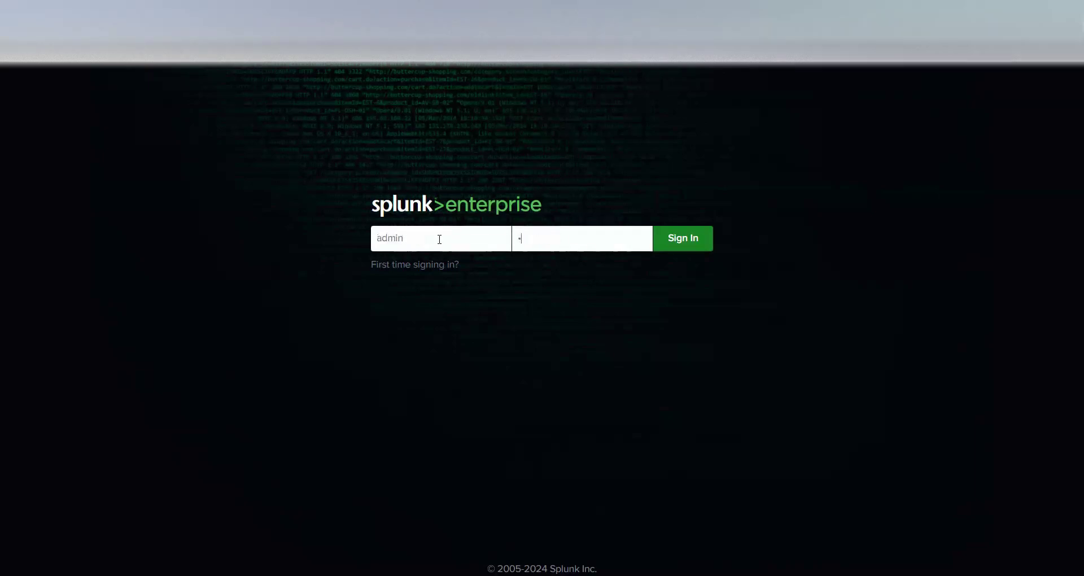
{"action": "type", "text": "hang"}
{"action": "key", "text": "Return"}
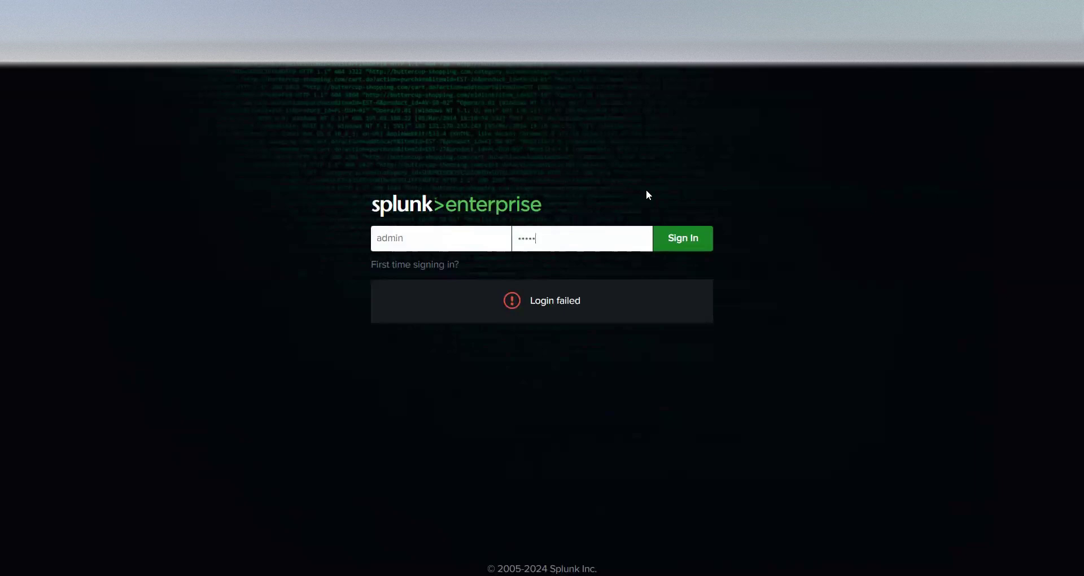
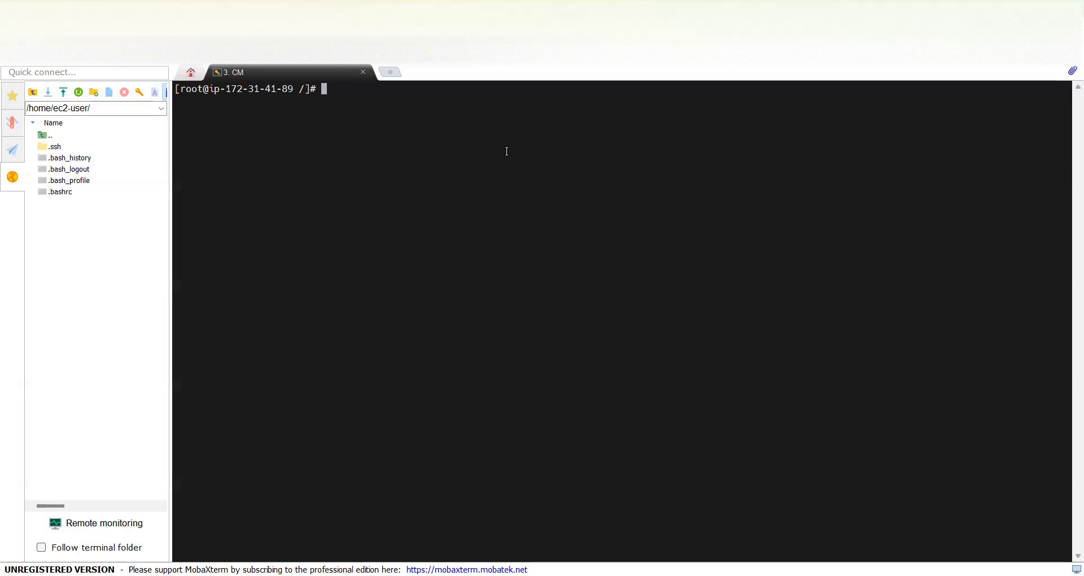
Move into /opt/splunk/etc and list its contents, spotting the passwd file
{"action": "type", "text": "cd /opt/spl"}
{"action": "key", "text": "Tab"}
{"action": "type", "text": "et"}
{"action": "key", "text": "Tab"}
{"action": "key", "text": "Return"}
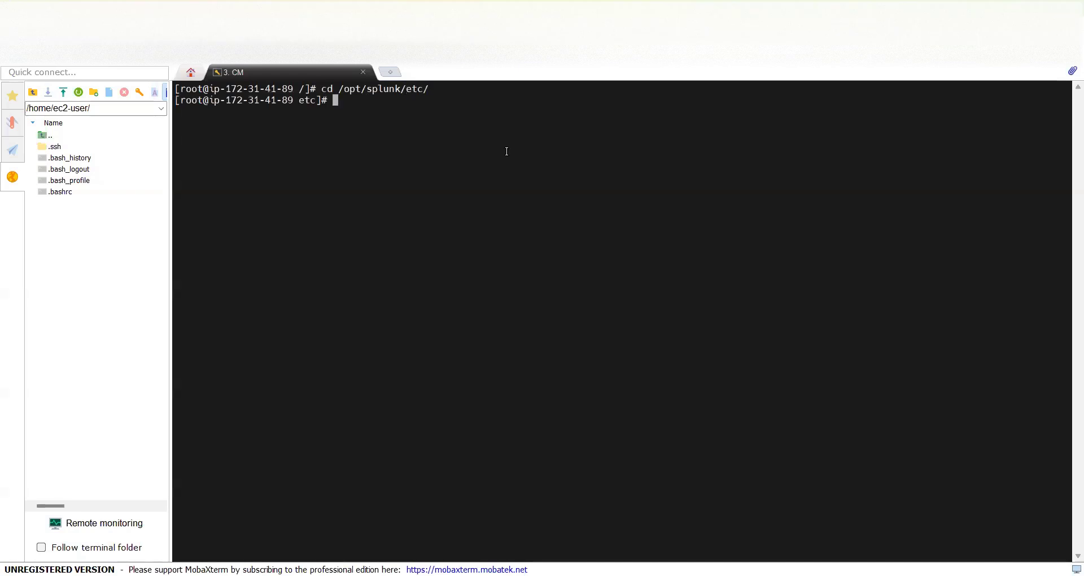
{"action": "type", "text": "ls"}
{"action": "key", "text": "Return"}
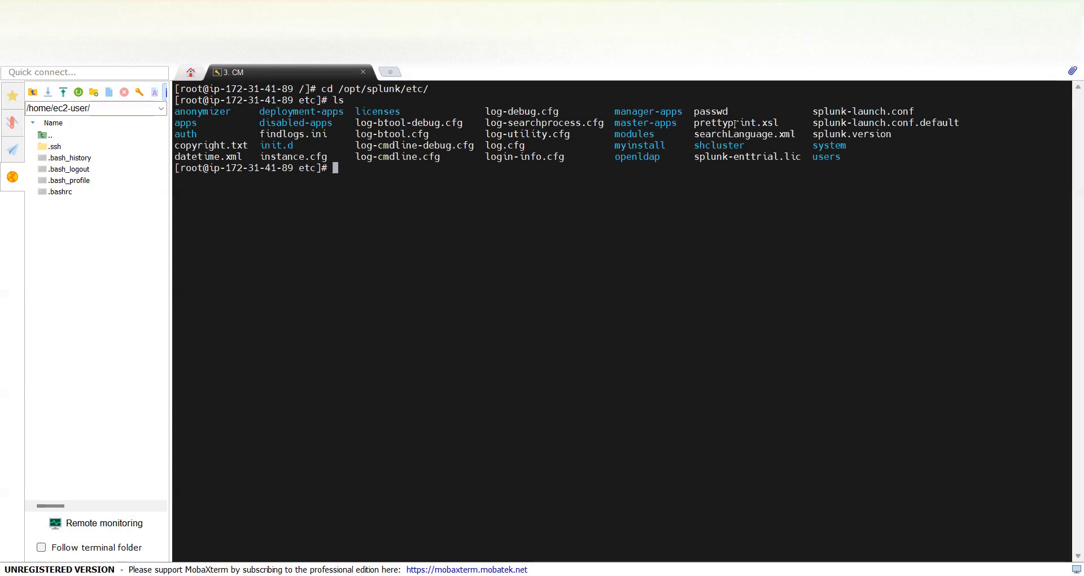
{"action": "double_click", "coordinate": [710, 112]}
{"action": "left_click", "coordinate": [362, 177]}
Change to /opt/splunk/etc/system/local and list README, migration.conf and server.conf
{"action": "type", "text": "cd /opt/splunk/etc/system/"}
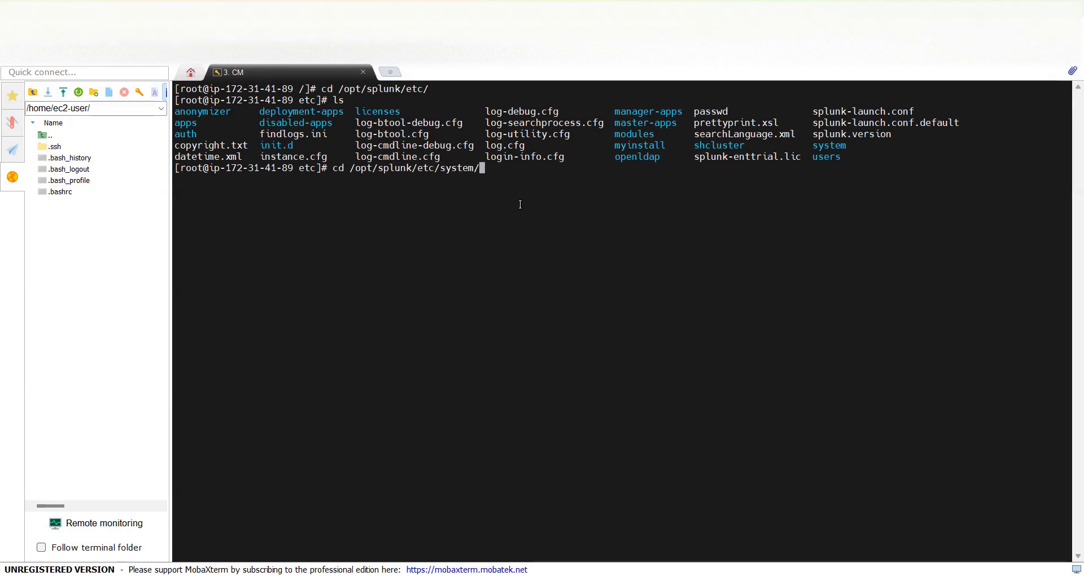
{"action": "type", "text": "local/"}
{"action": "key", "text": "Return"}
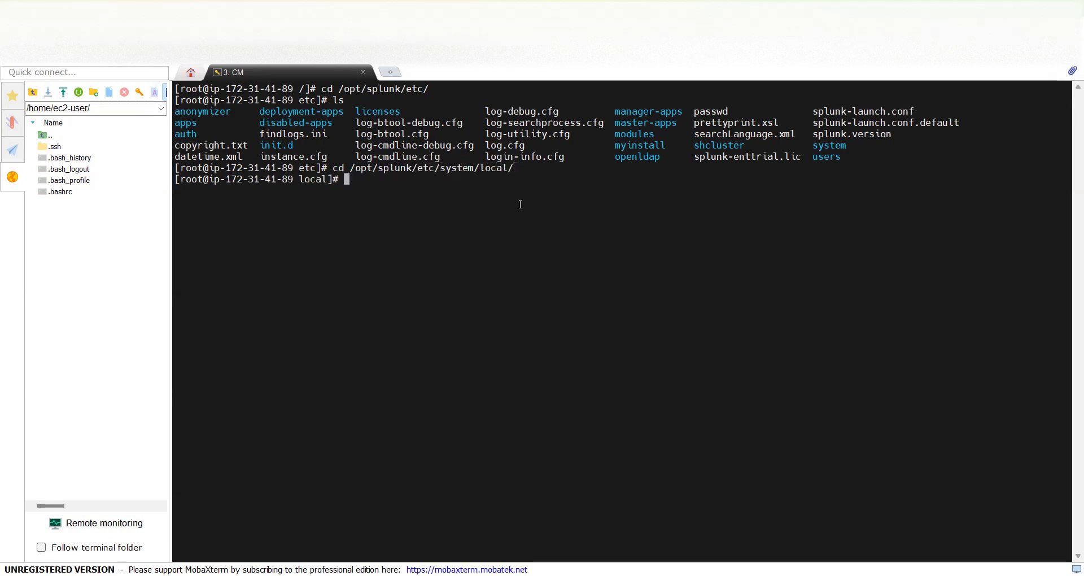
{"action": "type", "text": "ls"}
{"action": "key", "text": "Return"}
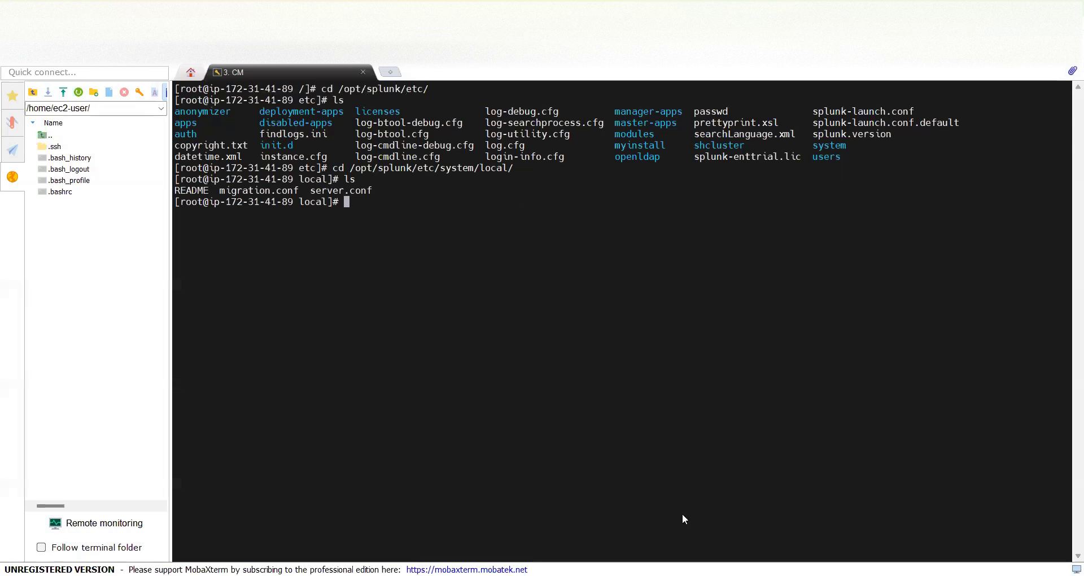
Open a new user-seed.conf in vi, pasting the file name copied from the notes
{"action": "key", "text": "alt+Tab"}
{"action": "left_click_drag", "start_coordinate": [142, 72], "coordinate": [41, 75]}
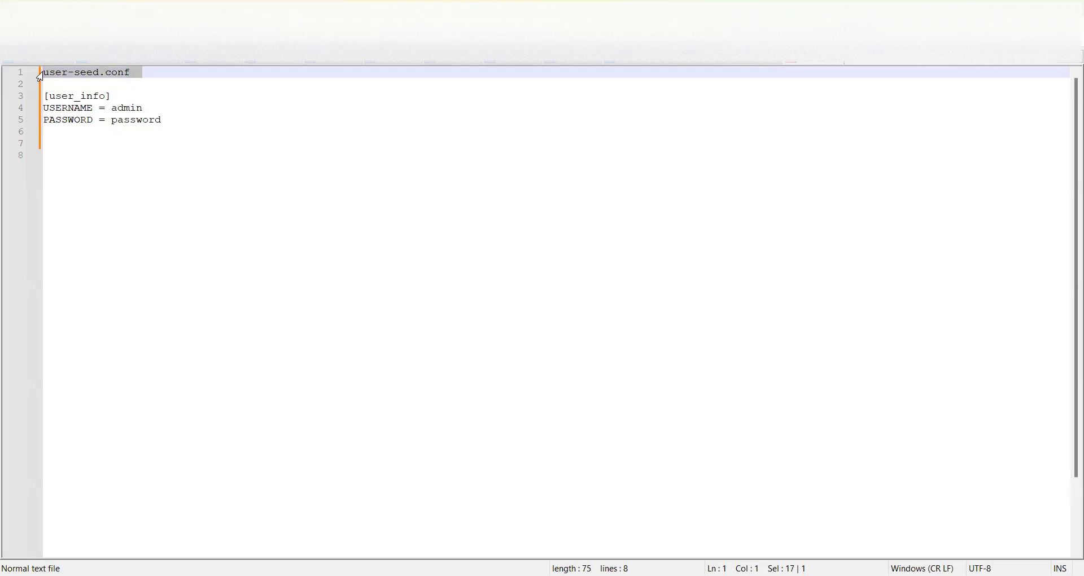
{"action": "key", "text": "alt+Tab"}
{"action": "type", "text": "vi"}
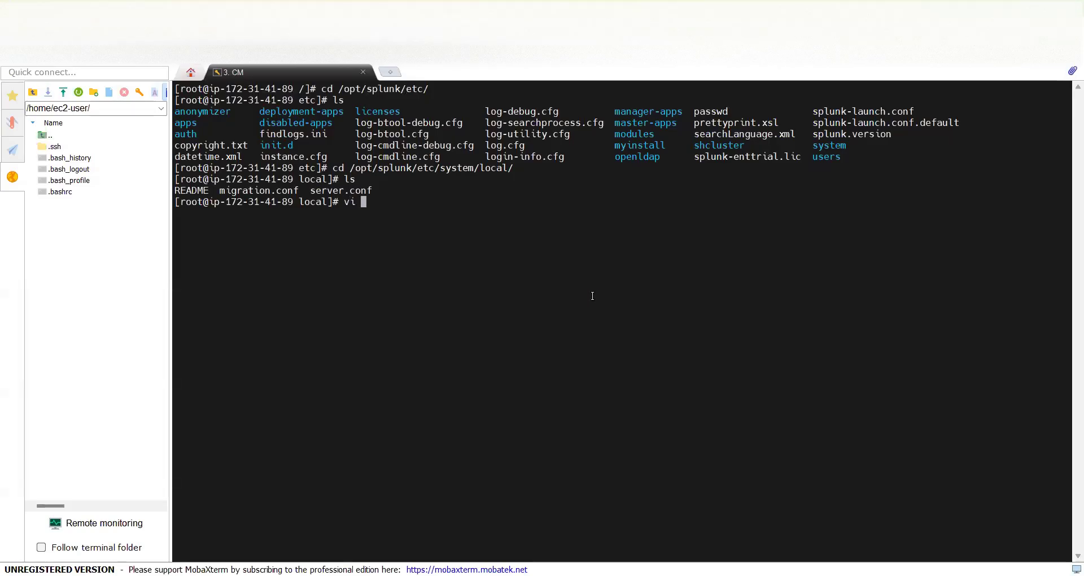
{"action": "right_click", "coordinate": [592, 296]}
{"action": "key", "text": "BackSpace"}
{"action": "key", "text": "Return"}
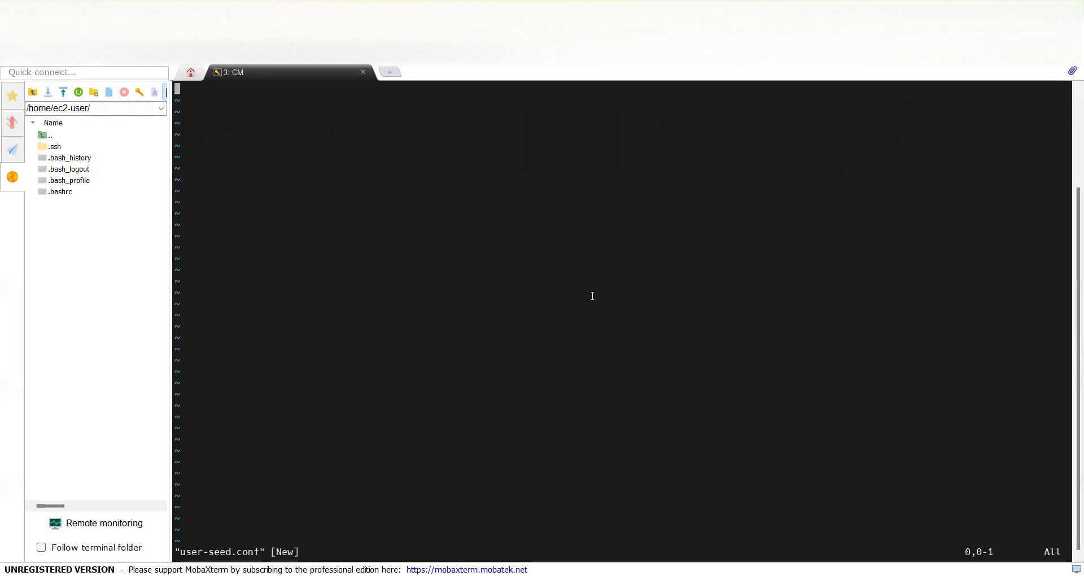
Paste the [user_info] USERNAME and PASSWORD lines into the file and save with :wq
{"action": "key", "text": "i"}
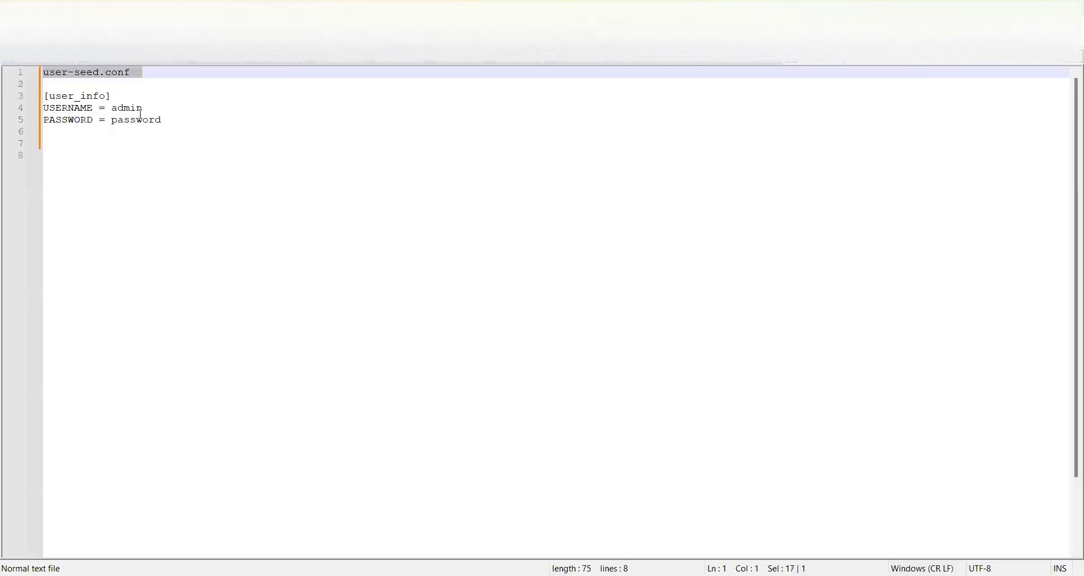
{"action": "left_click", "coordinate": [175, 124]}
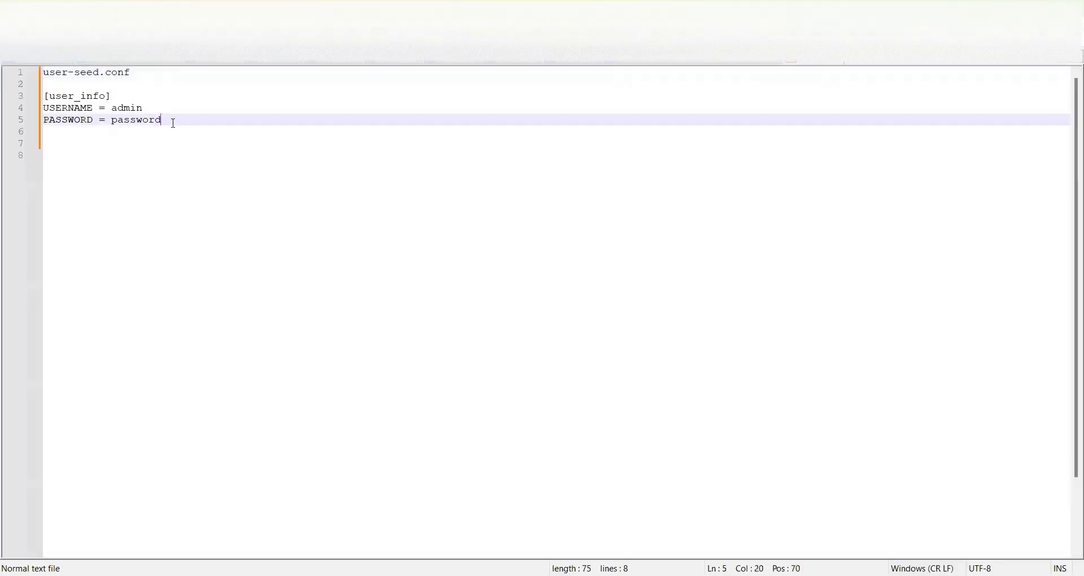
{"action": "left_click", "coordinate": [46, 97], "text": "shift"}
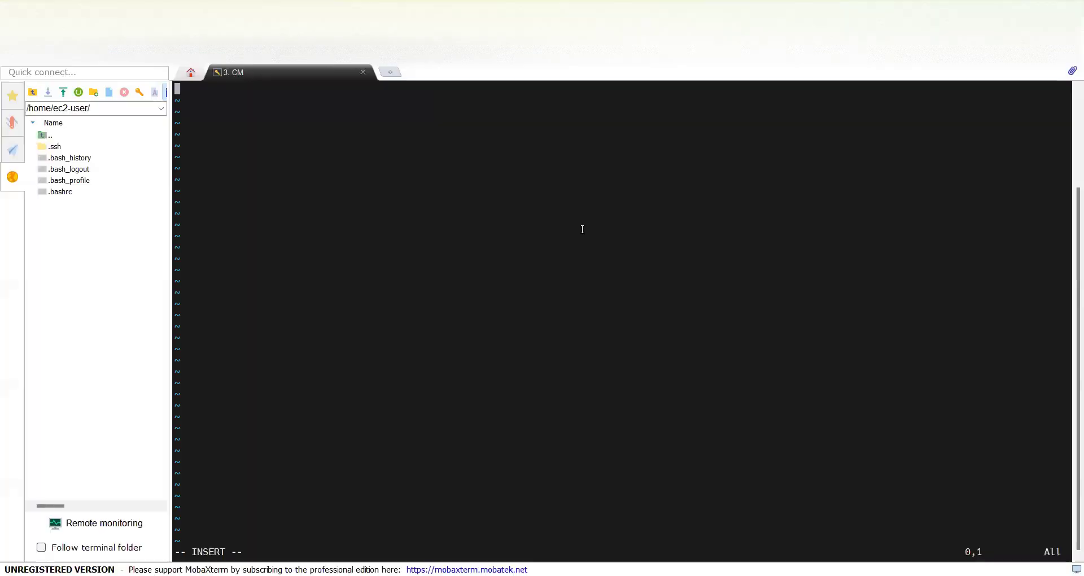
{"action": "right_click", "coordinate": [582, 229]}
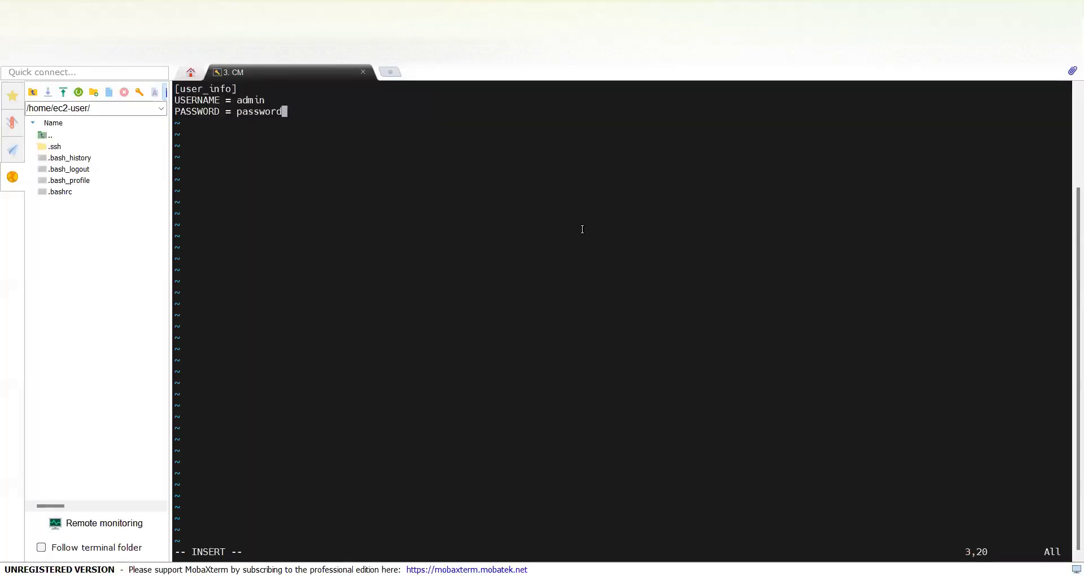
{"action": "key", "text": "Left"}
{"action": "key", "text": "Right"}
{"action": "key", "text": "Escape"}
{"action": "type", "text": ":wq"}
{"action": "key", "text": "Return"}
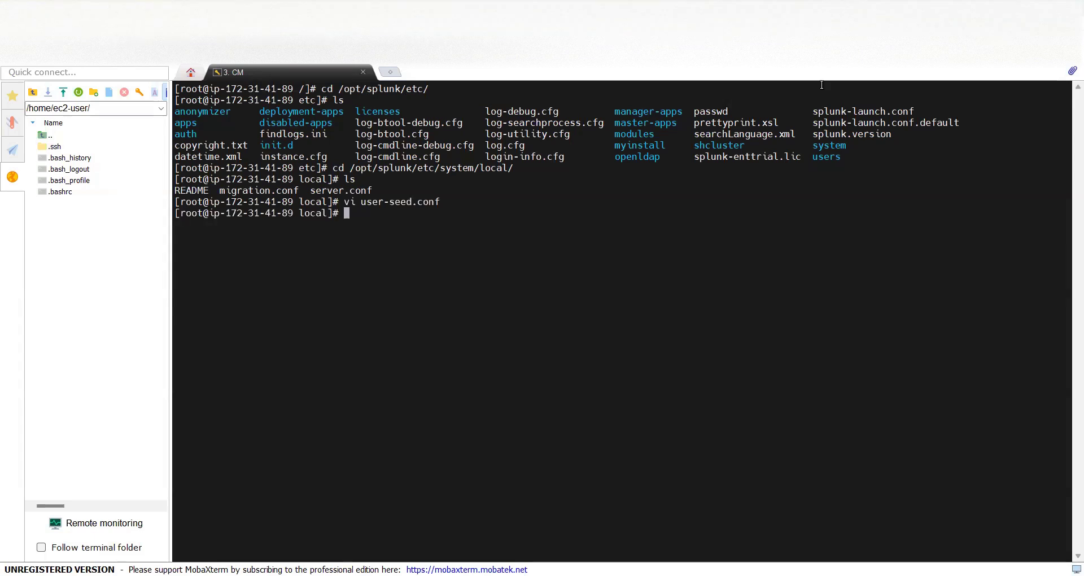
Return to /opt/splunk/etc and list its contents to locate passwd
{"action": "type", "text": "cd /opt/splunk/etc/"}
{"action": "key", "text": "Return"}
{"action": "type", "text": "ls"}
{"action": "key", "text": "Return"}
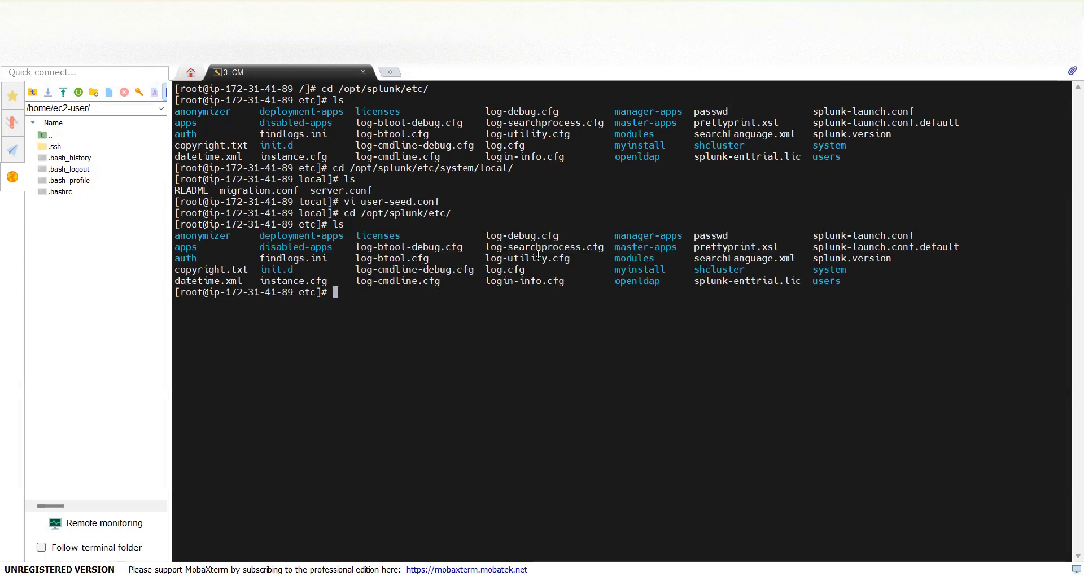
{"action": "double_click", "coordinate": [712, 236]}
{"action": "left_click", "coordinate": [713, 236]}
Rename passwd to passwd.bak and enter the /opt/splunk/bin/./splunk restart command
{"action": "type", "text": "mv passwd passwd.bak"}
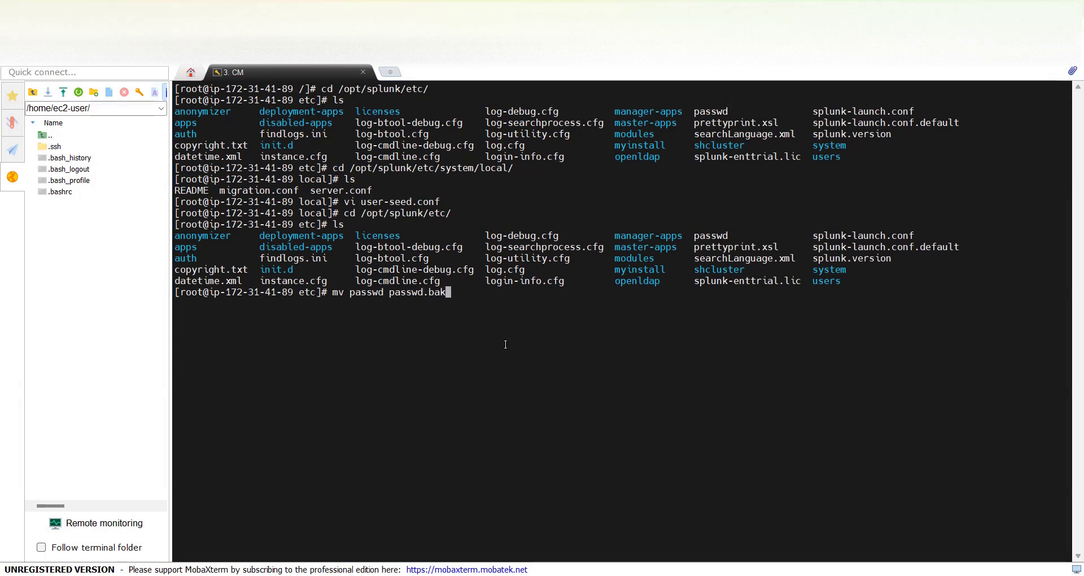
{"action": "key", "text": "Return"}
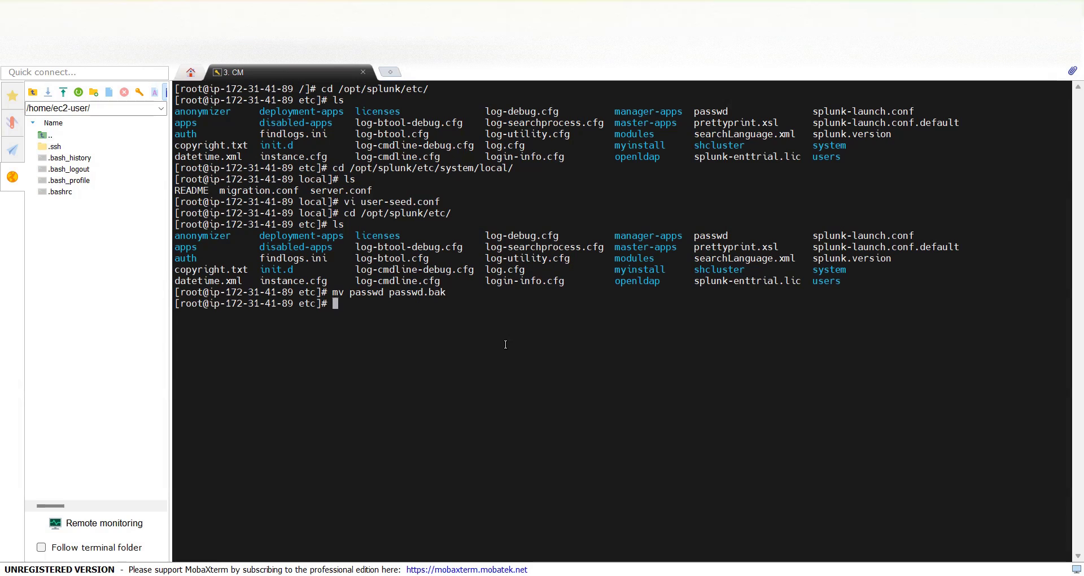
{"action": "type", "text": "/opt/splunk/bin/./sp"}
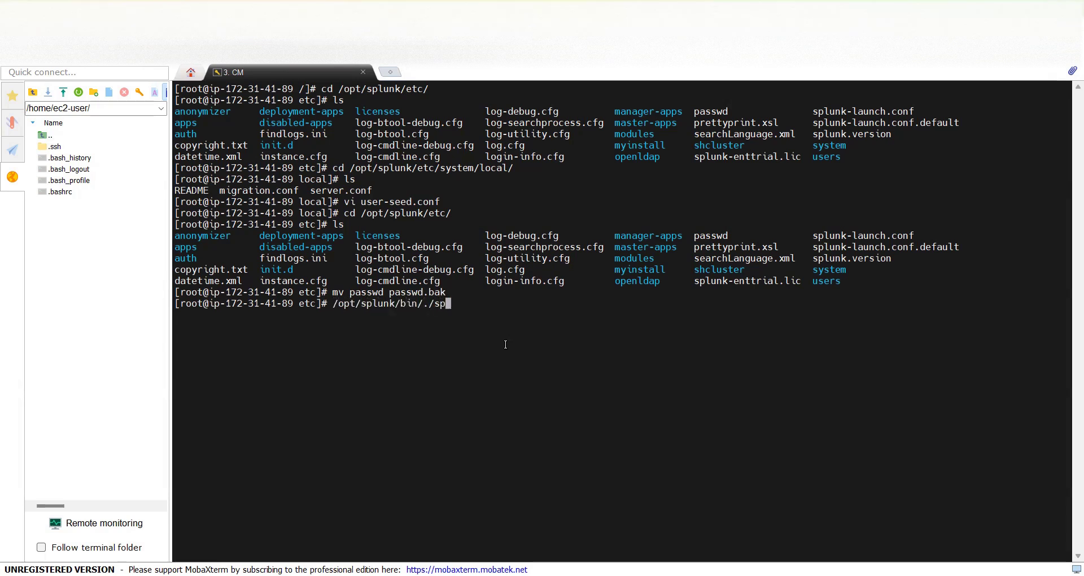
{"action": "type", "text": "lunk restart"}
Restart Splunk and confirm a regenerated passwd file now sits beside passwd.bak
{"action": "key", "text": "Return"}
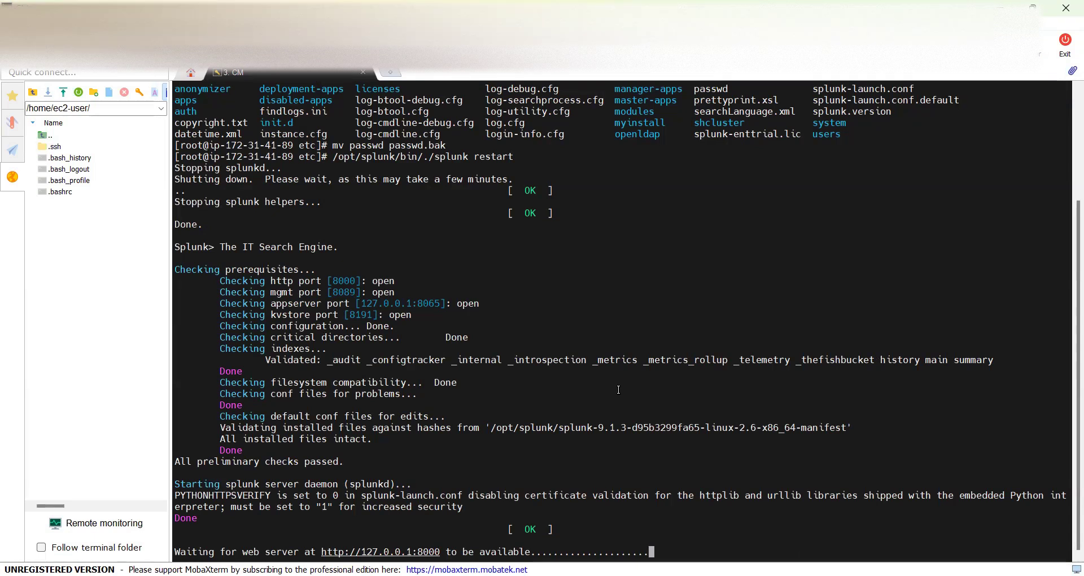
{"action": "type", "text": "ls"}
{"action": "key", "text": "Return"}
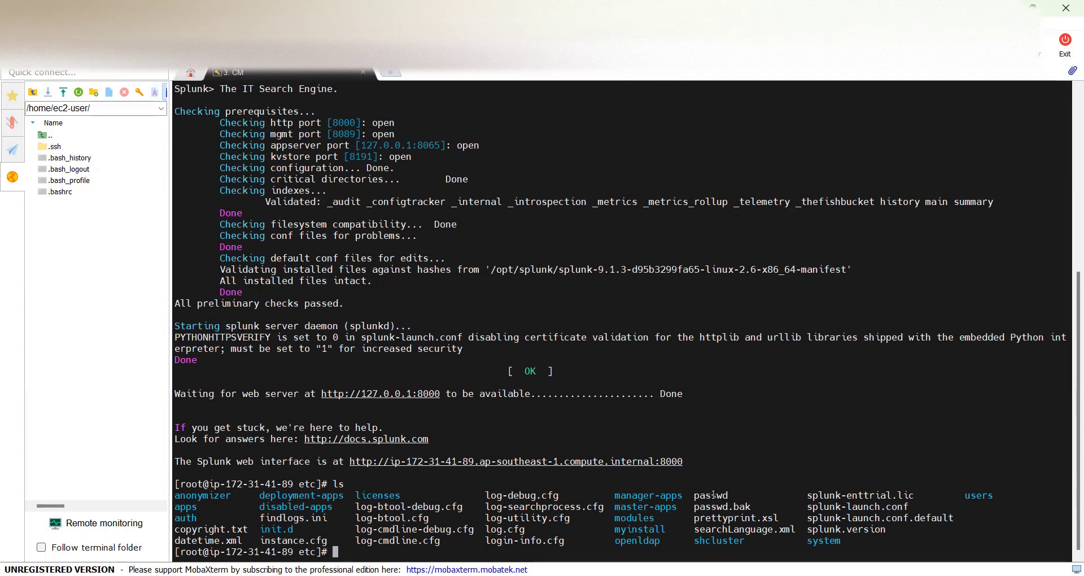
{"action": "double_click", "coordinate": [712, 495]}
{"action": "left_click", "coordinate": [769, 466]}
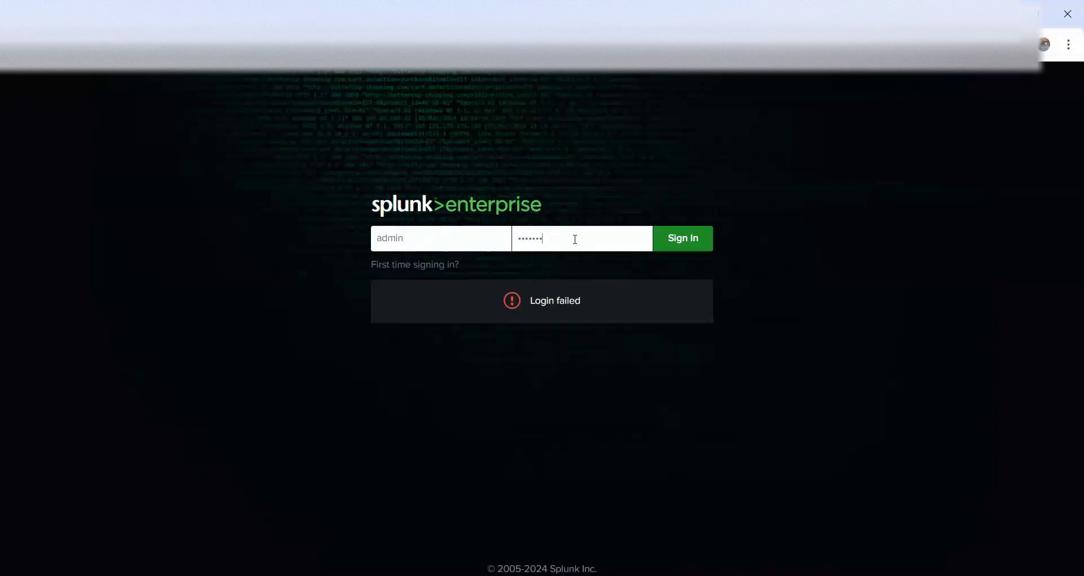
Sign in to Splunk Enterprise as admin with the newly seeded password
{"action": "left_click", "coordinate": [684, 245]}
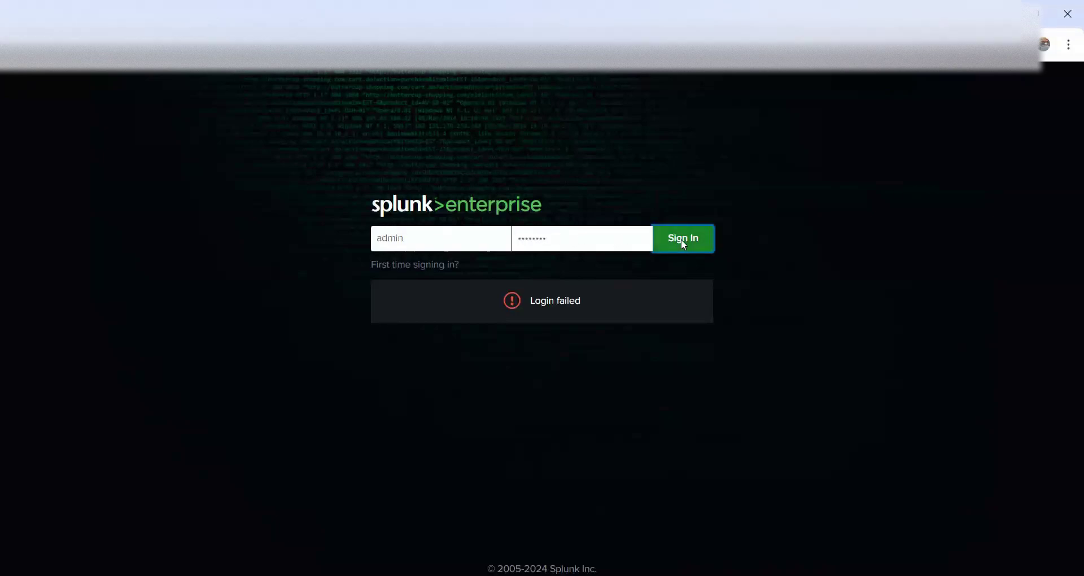